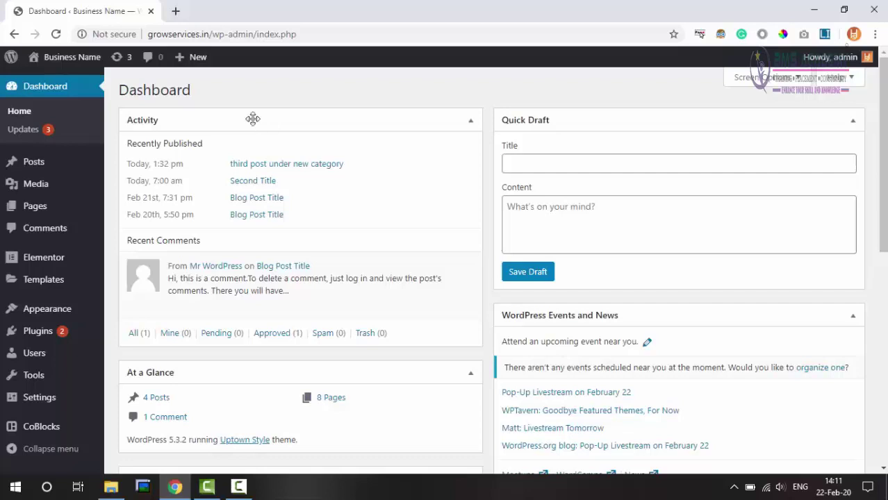
# - Bring up the link options for the 'Business Name' site link, then dismiss them
pyautogui.rightClick(75, 58)
pyautogui.press('Escape')
# - Open the live site in a new tab and go to its BLOG page
pyautogui.middleClick(79, 58)
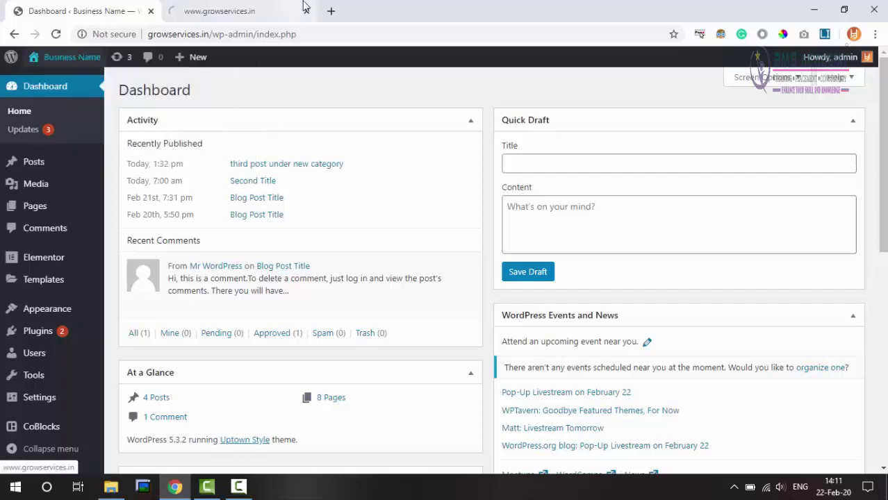
pyautogui.click(304, 7)
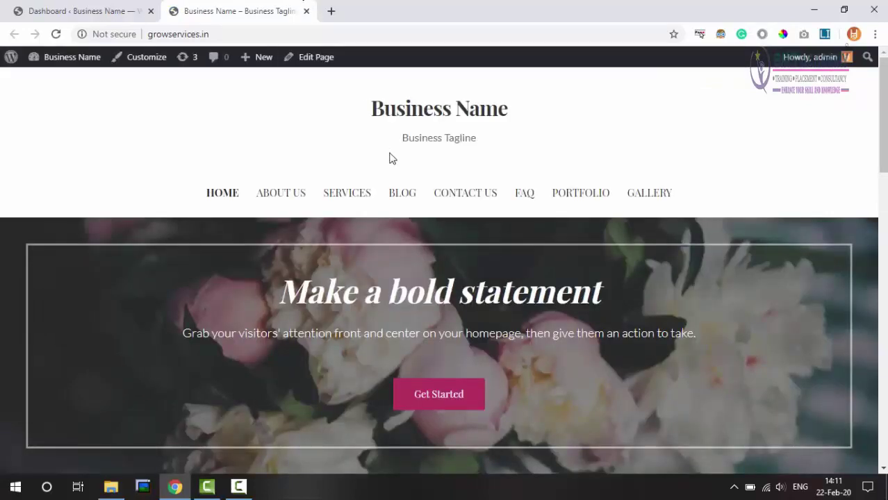
pyautogui.click(403, 192)
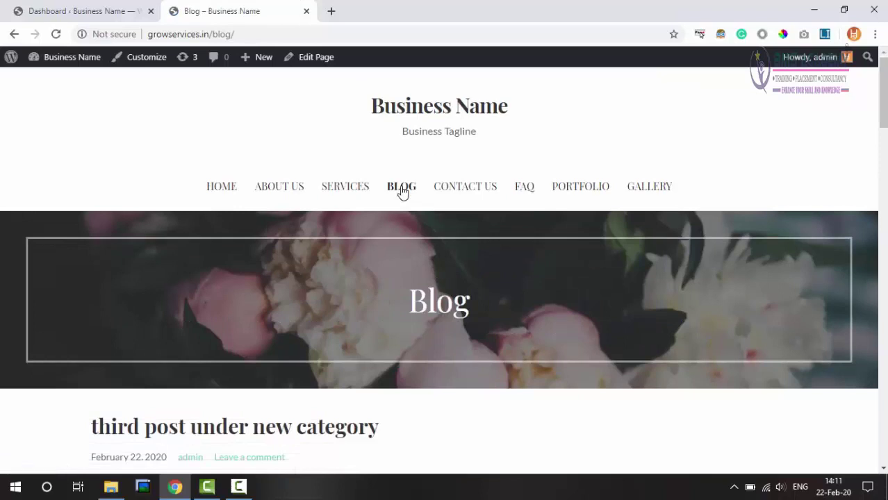
pyautogui.scroll(-2, 439, 279)
pyautogui.scroll(-2, 439, 279)
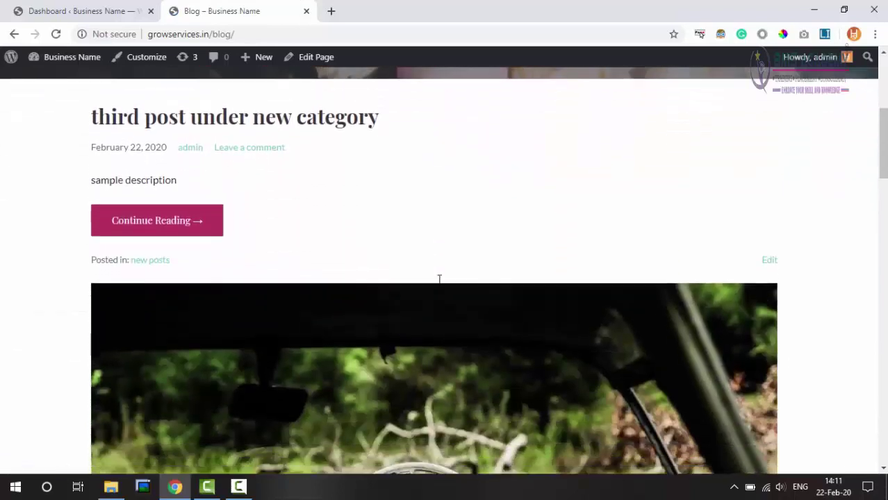
pyautogui.scroll(-1, 439, 279)
pyautogui.scroll(-2, 439, 280)
pyautogui.scroll(-2, 439, 280)
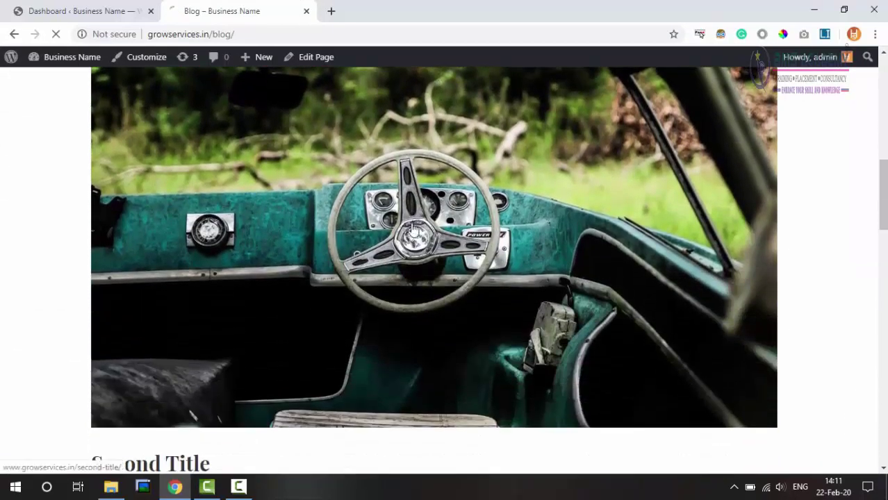
# - Open the 'Second Title' post, read through it, and bring it up in the editor
pyautogui.click(95, 461)
pyautogui.scroll(-1, 397, 283)
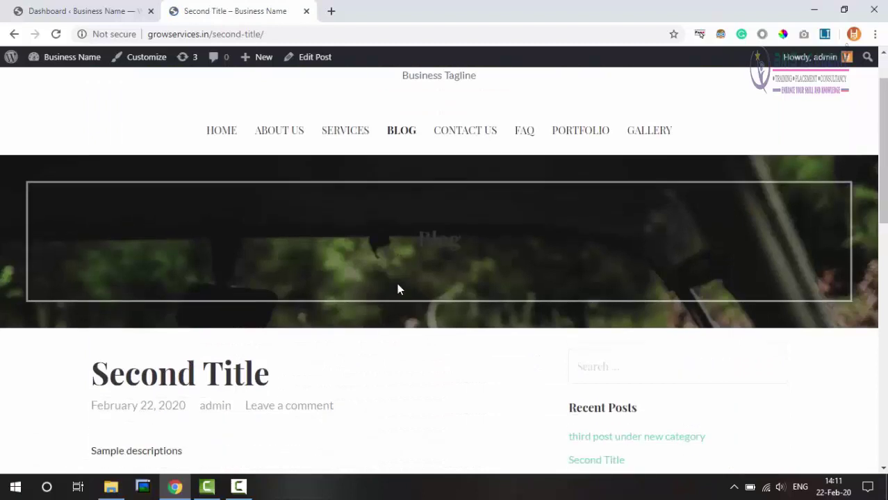
pyautogui.scroll(-2, 397, 283)
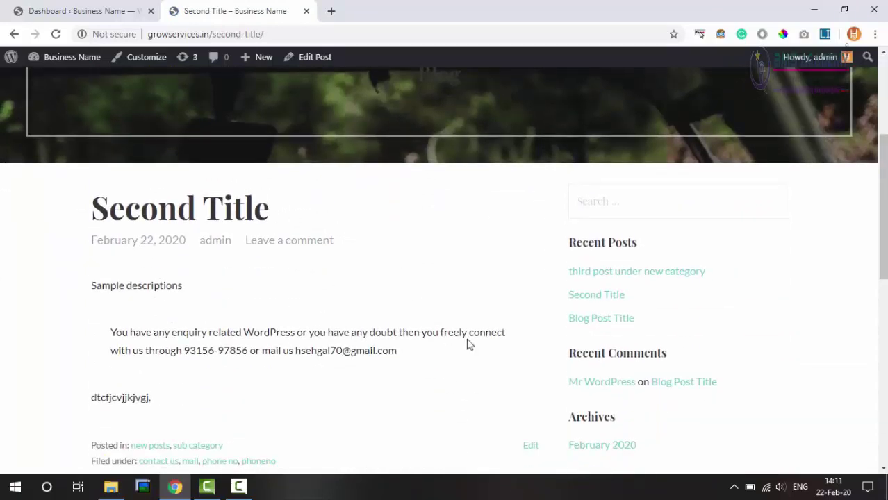
pyautogui.scroll(3, 457, 256)
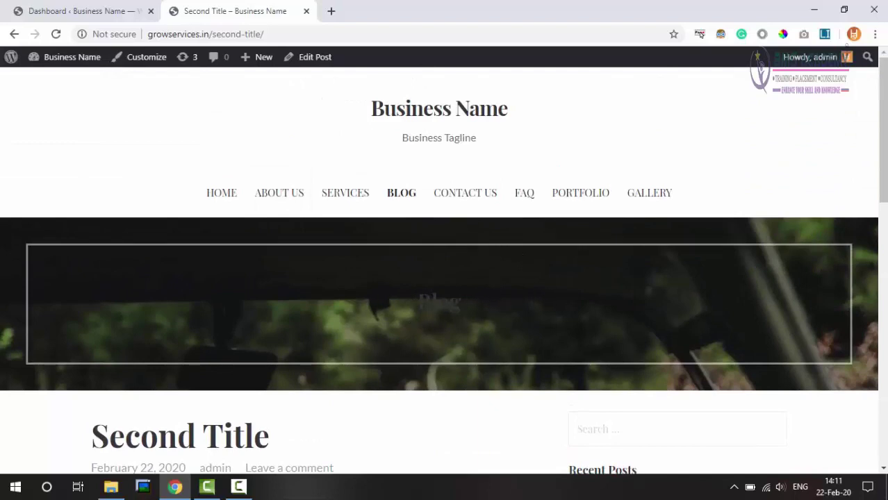
pyautogui.scroll(-1, 459, 289)
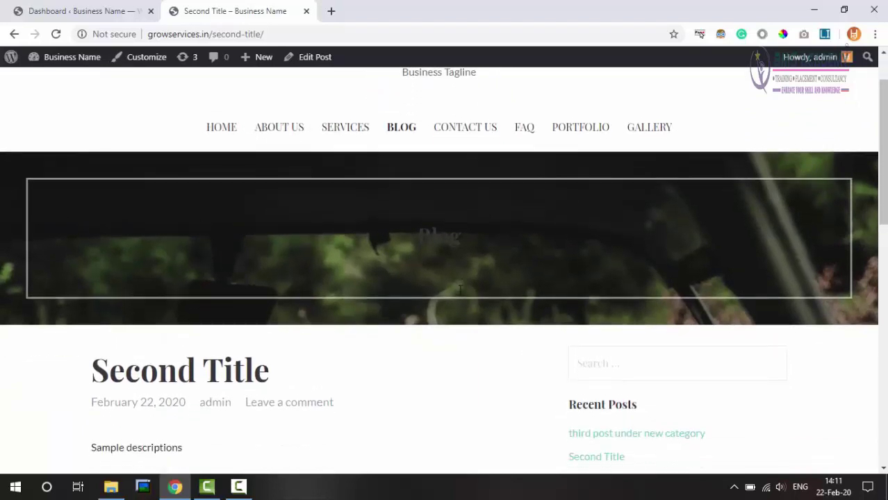
pyautogui.scroll(-1, 459, 295)
pyautogui.scroll(-1, 460, 295)
pyautogui.scroll(-1, 459, 296)
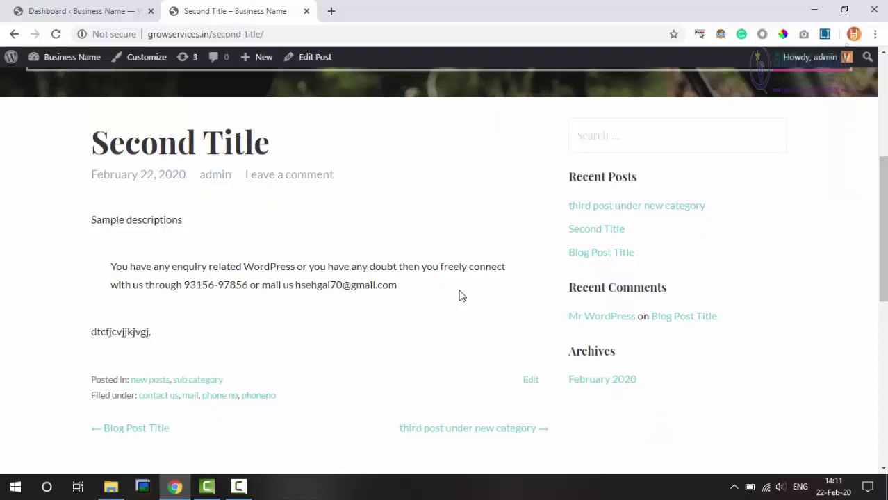
pyautogui.scroll(2, 459, 296)
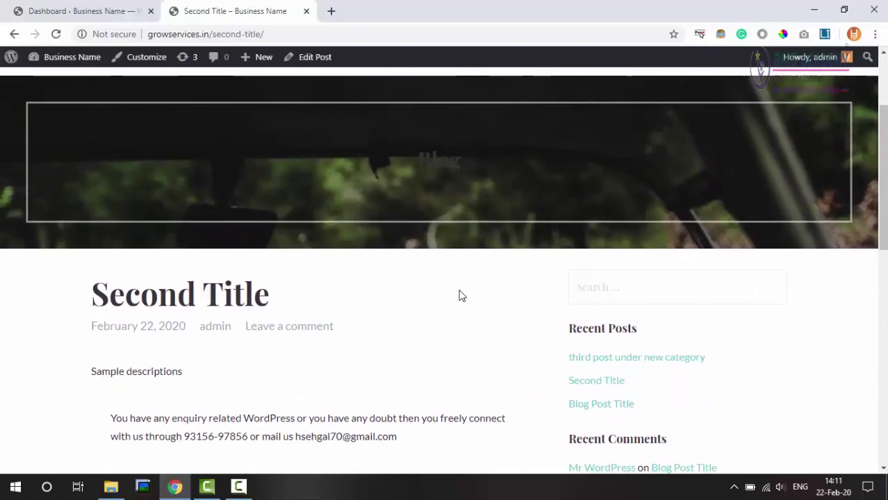
pyautogui.click(319, 59)
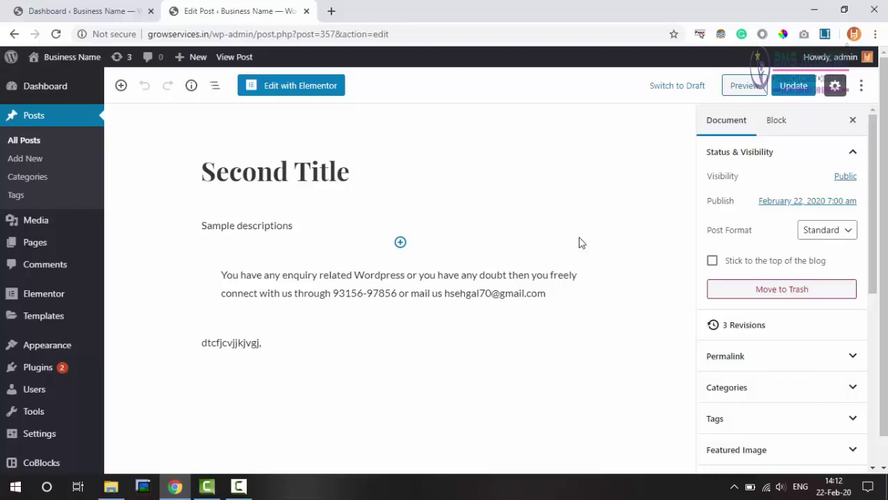
# - Expand the car-dashboard featured image panel, then open the published post in a new tab
pyautogui.click(817, 458)
pyautogui.scroll(-4, 793, 336)
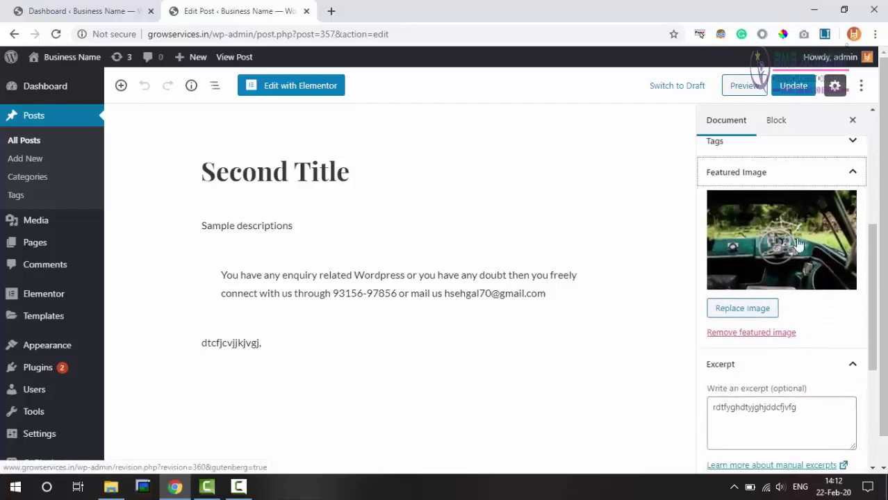
pyautogui.rightClick(238, 60)
pyautogui.click(254, 65)
pyautogui.click(410, 9)
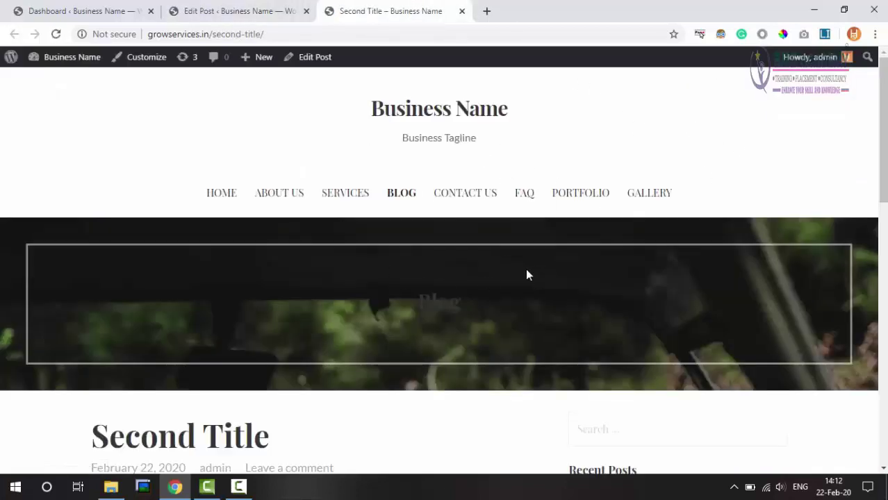
pyautogui.scroll(-1, 527, 276)
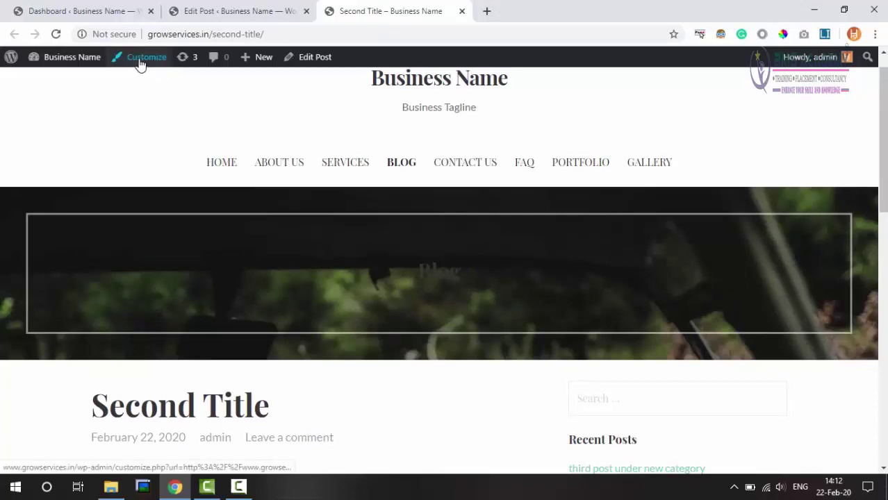
# - Open Appearance > Themes in a new tab and activate Twenty Seventeen
pyautogui.click(115, 9)
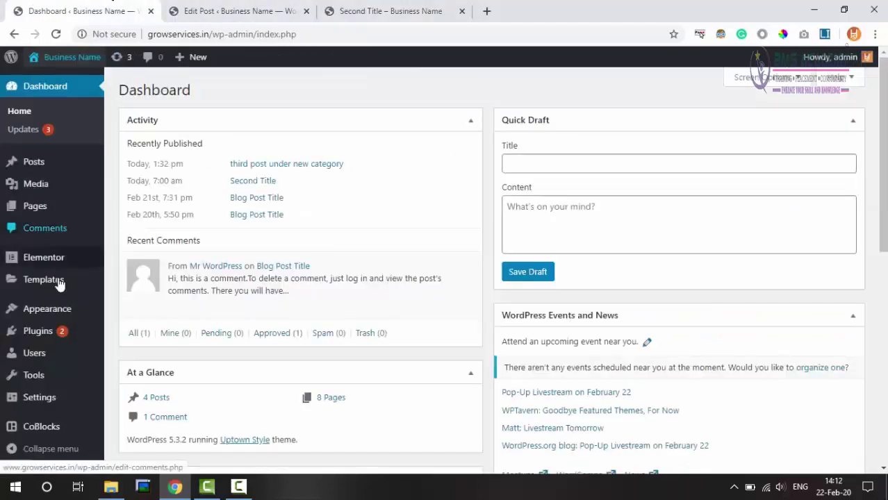
pyautogui.moveTo(47, 309)
pyautogui.rightClick(132, 310)
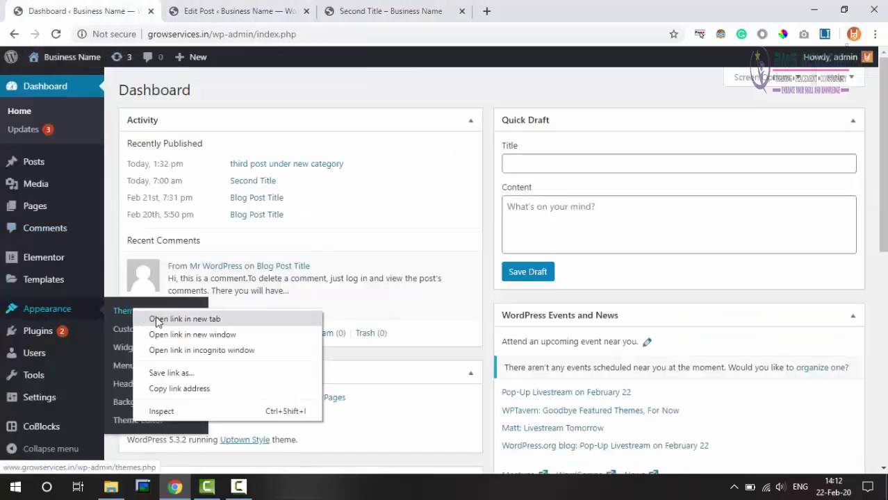
pyautogui.click(157, 321)
pyautogui.click(242, 9)
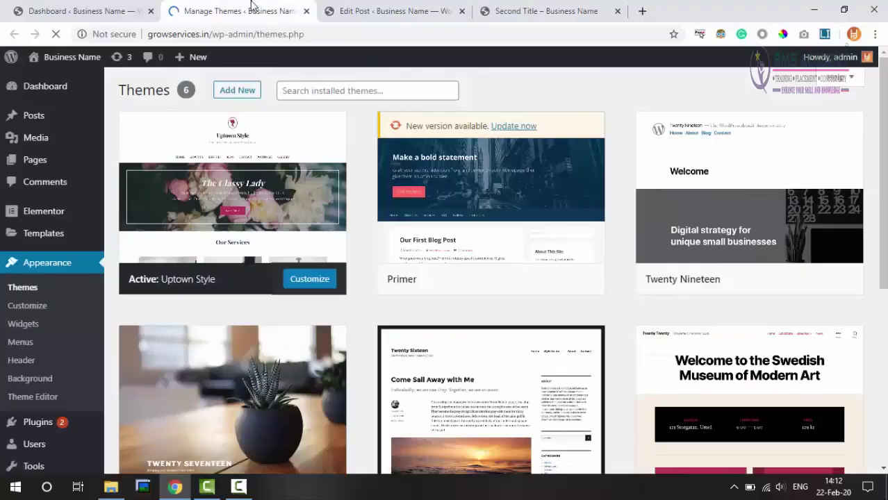
pyautogui.scroll(-2, 468, 271)
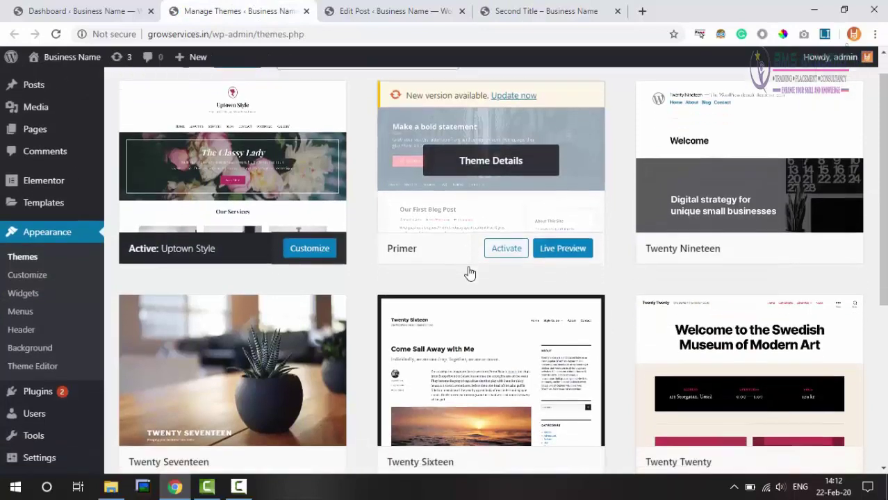
pyautogui.click(205, 233)
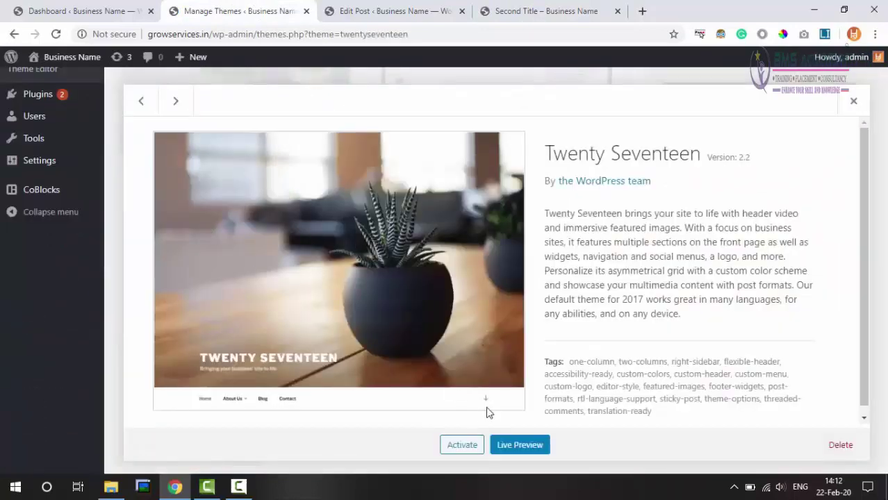
pyautogui.click(465, 447)
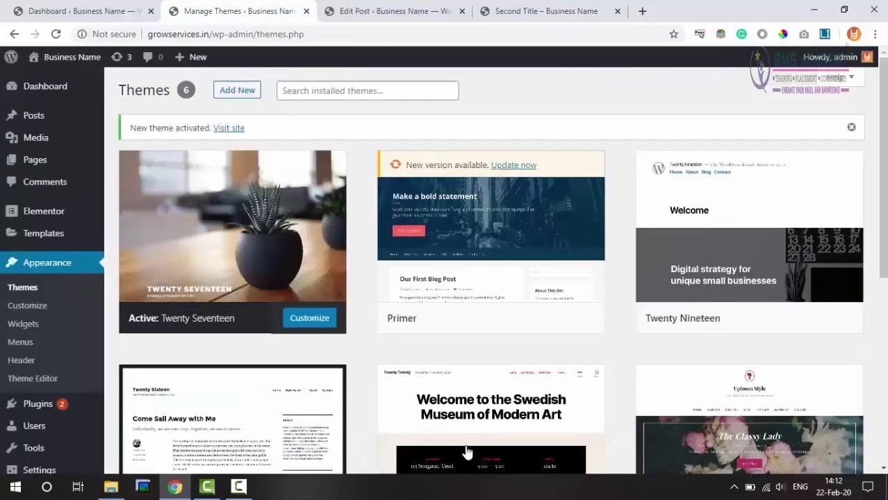
pyautogui.click(533, 8)
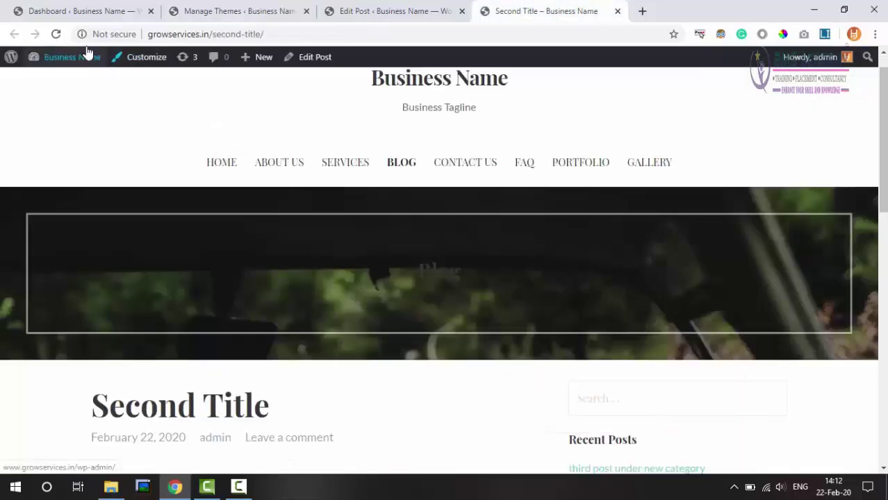
# - Reload the Second Title post in Twenty Seventeen, scrolling through and selecting its heading text
pyautogui.click(55, 34)
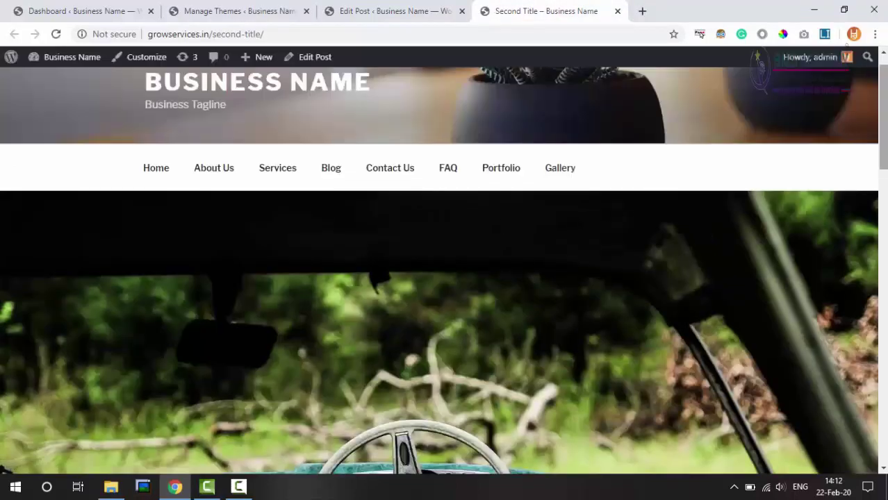
pyautogui.scroll(-5, 444, 271)
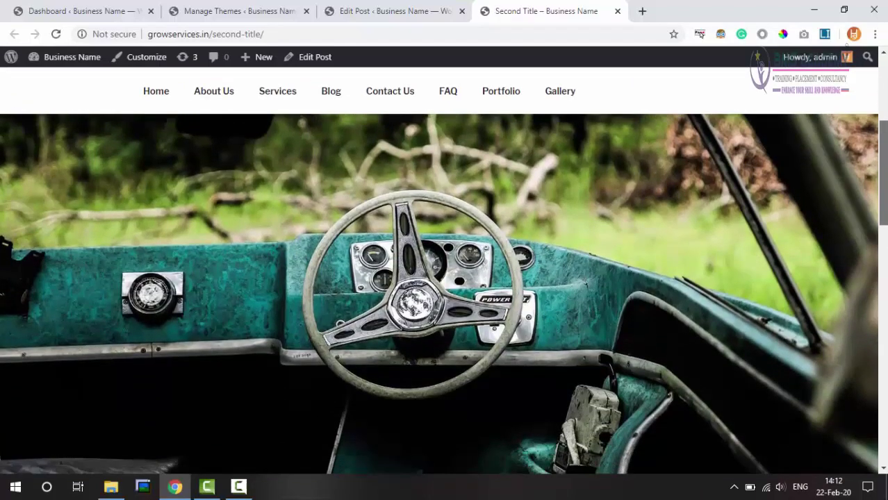
pyautogui.scroll(-1, 444, 295)
pyautogui.scroll(-1, 444, 295)
pyautogui.scroll(-1, 444, 295)
pyautogui.scroll(-1, 444, 295)
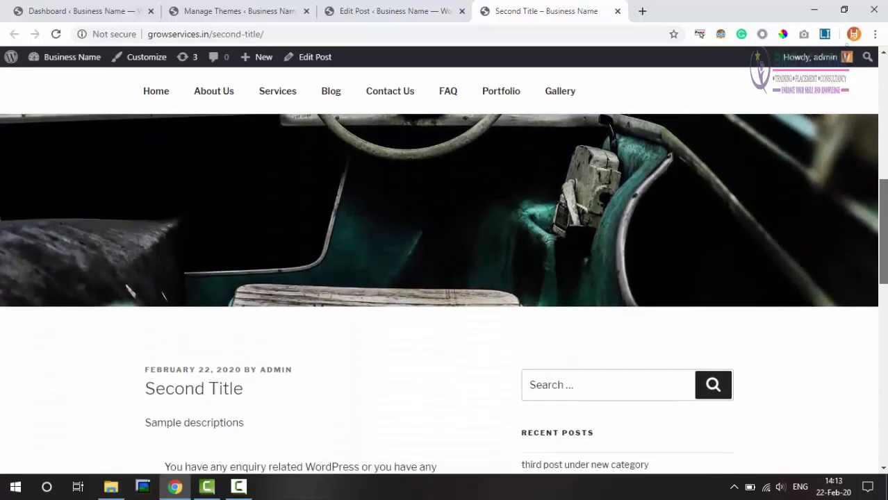
pyautogui.scroll(-1, 444, 295)
pyautogui.scroll(-1, 444, 294)
pyautogui.scroll(-1, 444, 295)
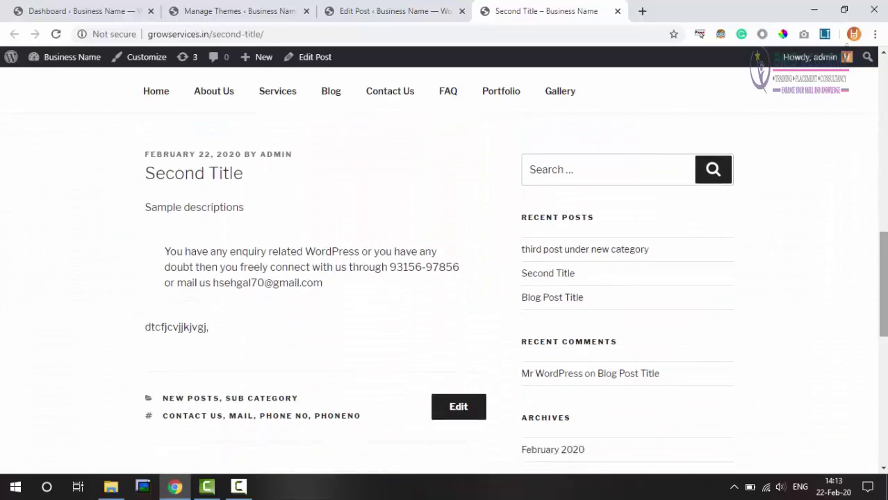
pyautogui.moveTo(135, 176); pyautogui.dragTo(239, 175)
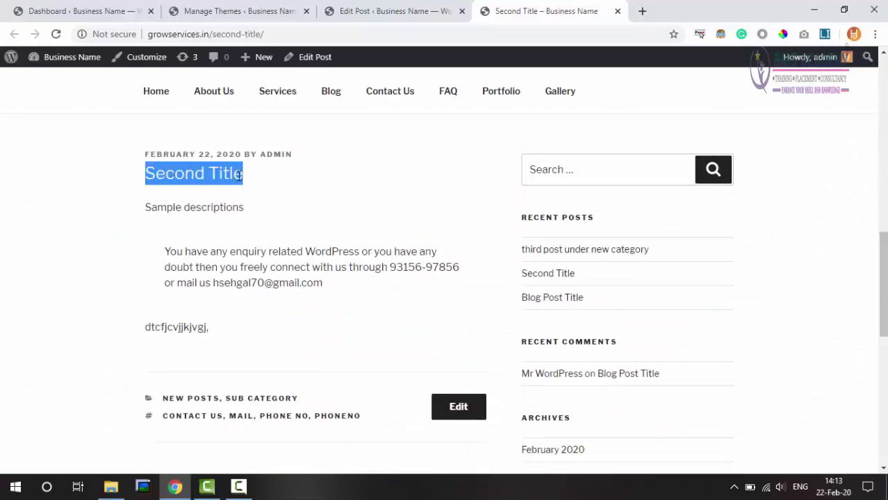
pyautogui.moveTo(173, 255); pyautogui.dragTo(323, 267)
pyautogui.scroll(4, 304, 202)
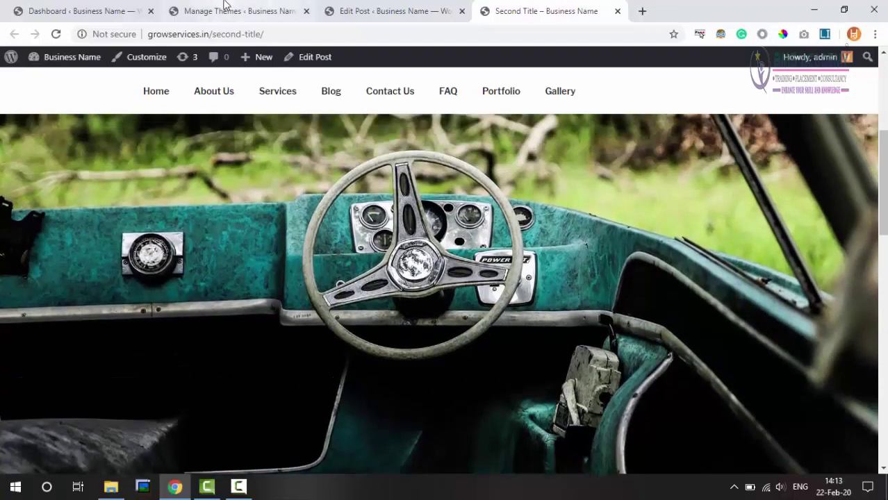
pyautogui.click(226, 8)
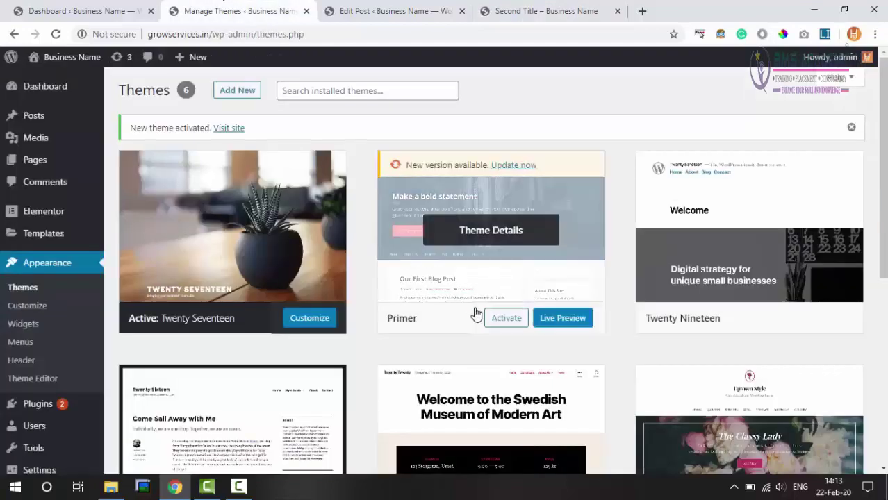
# - Live-preview Twenty Twenty from the themes list, then activate and publish it
pyautogui.scroll(-2, 476, 314)
pyautogui.scroll(-1, 459, 278)
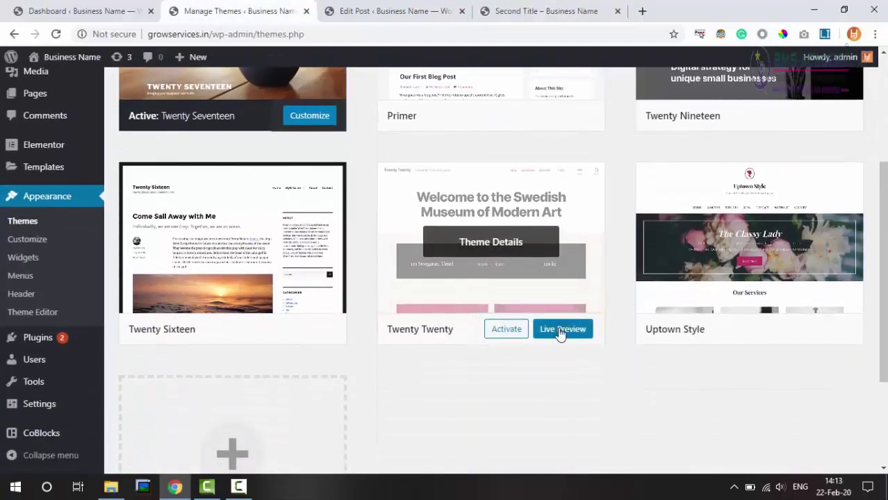
pyautogui.click(562, 332)
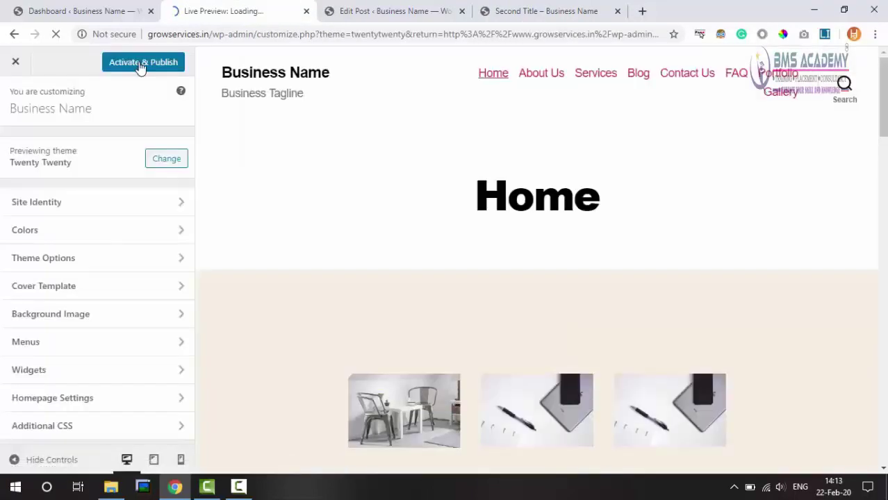
pyautogui.click(141, 67)
pyautogui.click(419, 8)
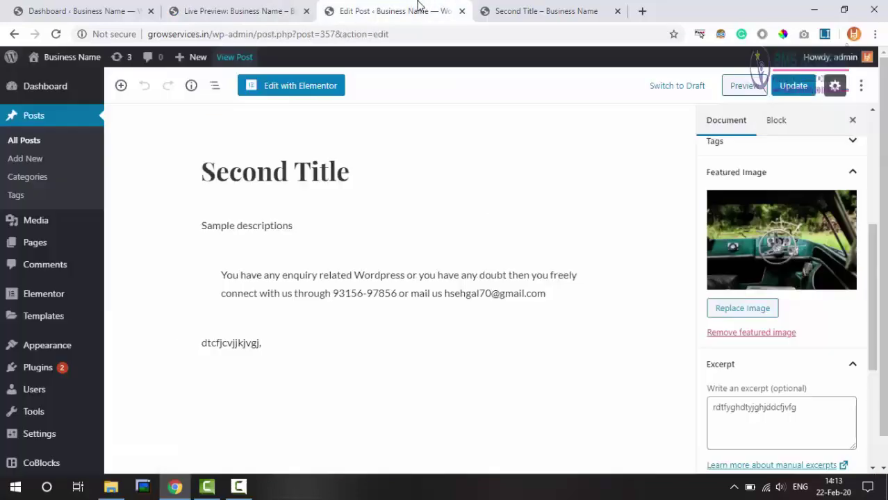
pyautogui.click(543, 9)
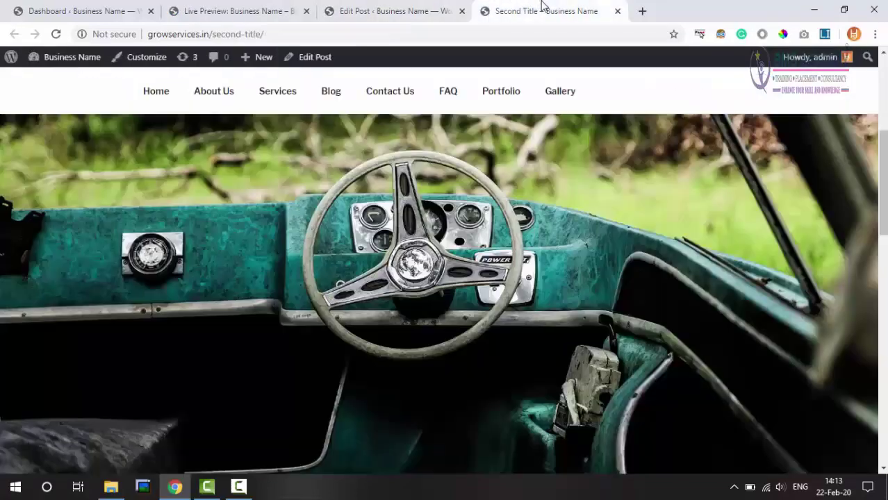
# - Reload the Second Title post and review its title, image and text in Twenty Twenty
pyautogui.click(56, 34)
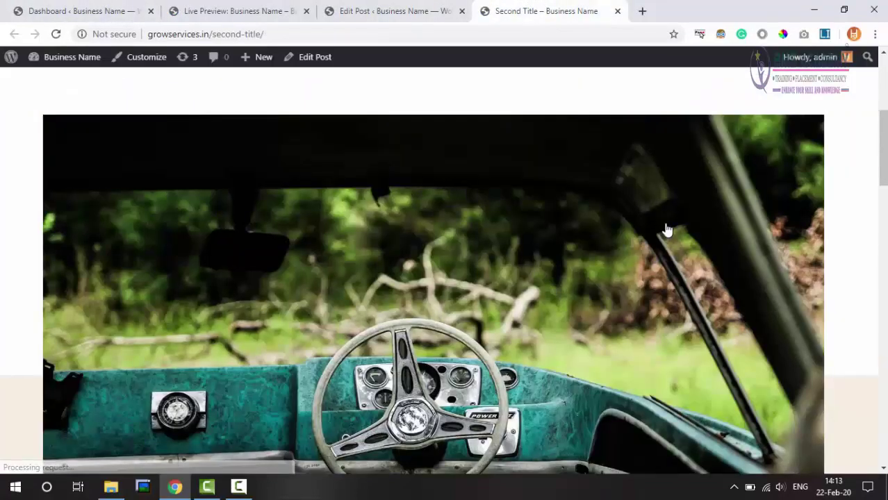
pyautogui.scroll(5, 445, 278)
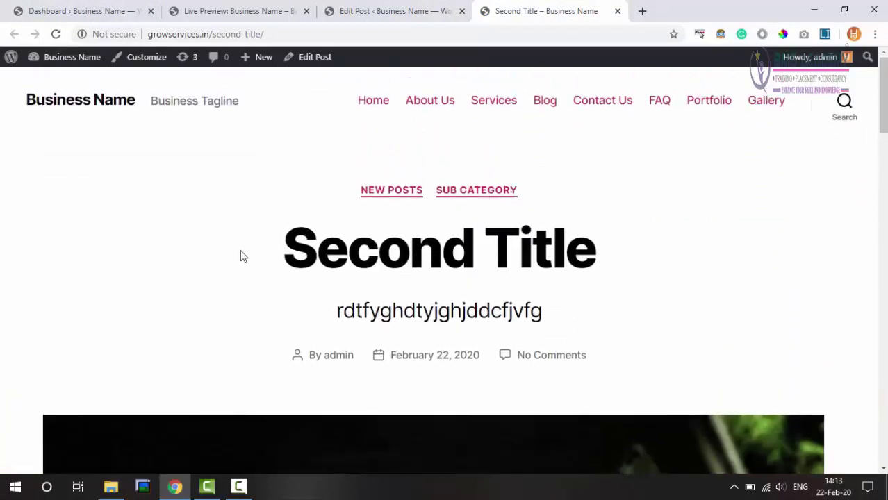
pyautogui.moveTo(295, 240); pyautogui.dragTo(570, 226)
pyautogui.moveTo(344, 310); pyautogui.dragTo(709, 294)
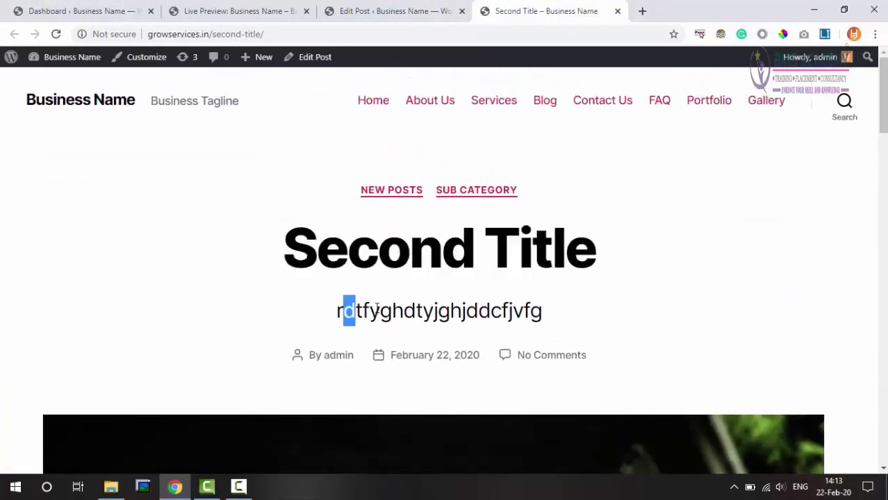
pyautogui.scroll(-2, 716, 292)
pyautogui.scroll(-1, 456, 232)
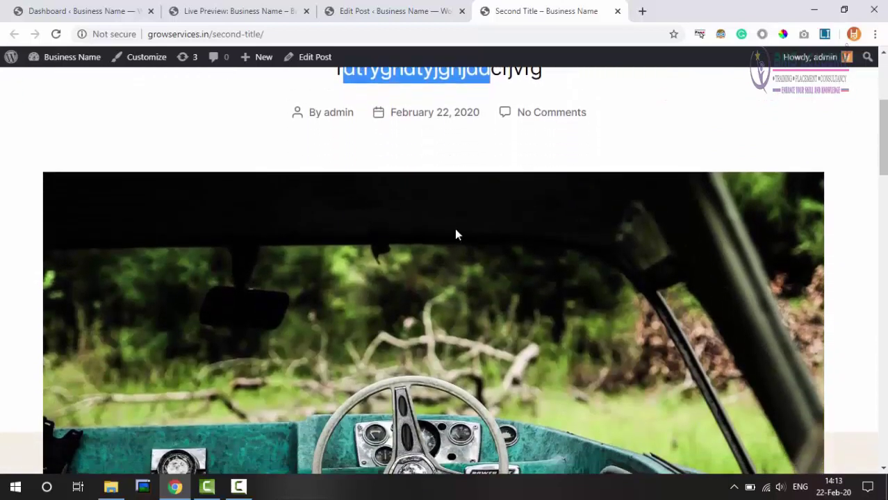
pyautogui.scroll(-1, 477, 333)
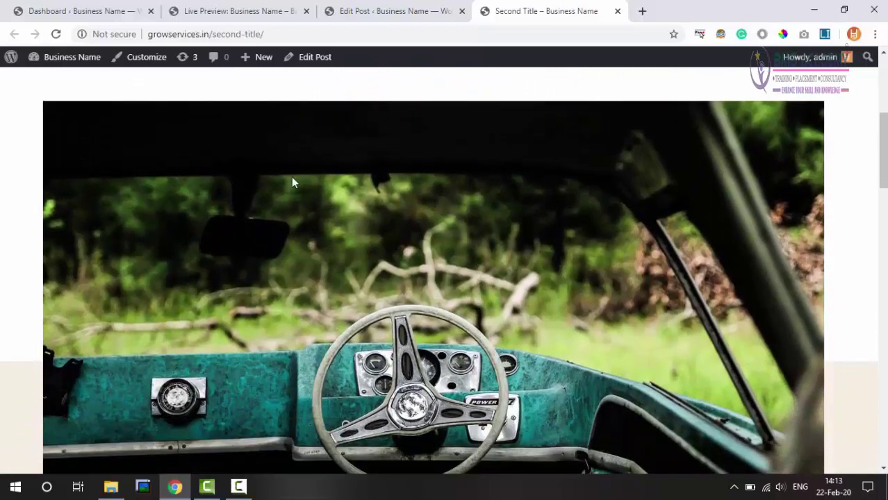
pyautogui.moveTo(293, 182); pyautogui.dragTo(515, 257)
pyautogui.scroll(-3, 426, 217)
pyautogui.moveTo(249, 194)
pyautogui.mouseDown()
pyautogui.moveTo(327, 240)
pyautogui.moveTo(363, 281)
pyautogui.moveTo(368, 316)
pyautogui.mouseUp()
pyautogui.scroll(8, 536, 211)
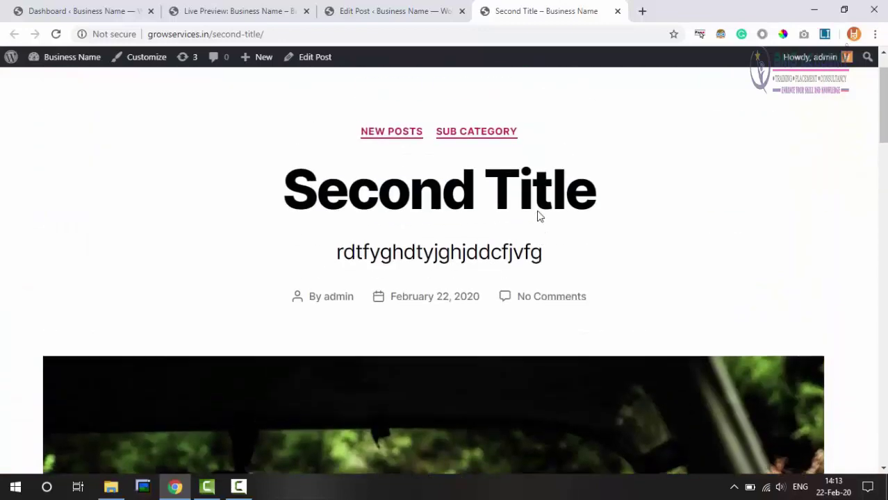
pyautogui.click(408, 8)
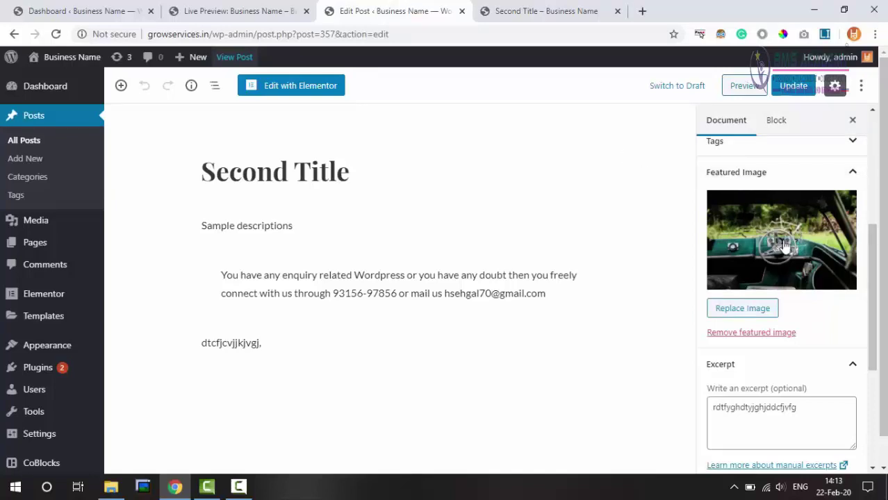
# - Swap the car featured image for portfolio-1b from the Media Library and update the post
pyautogui.click(747, 311)
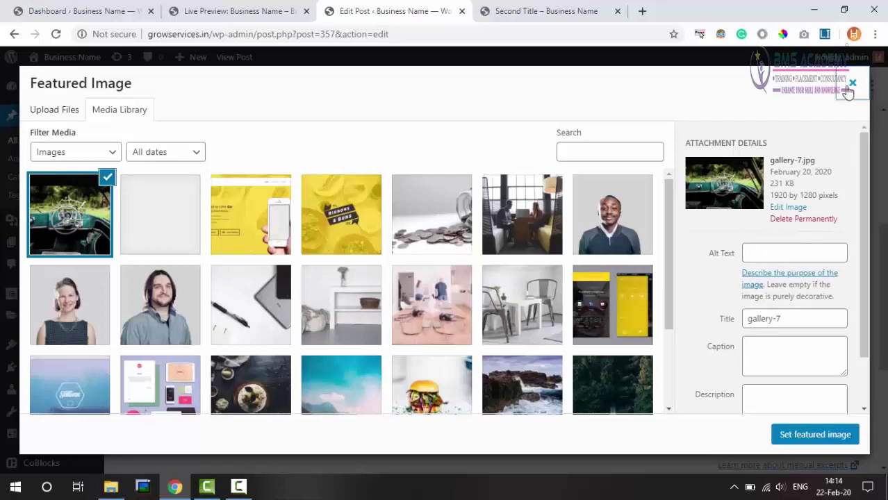
pyautogui.click(852, 83)
pyautogui.click(787, 247)
pyautogui.click(267, 215)
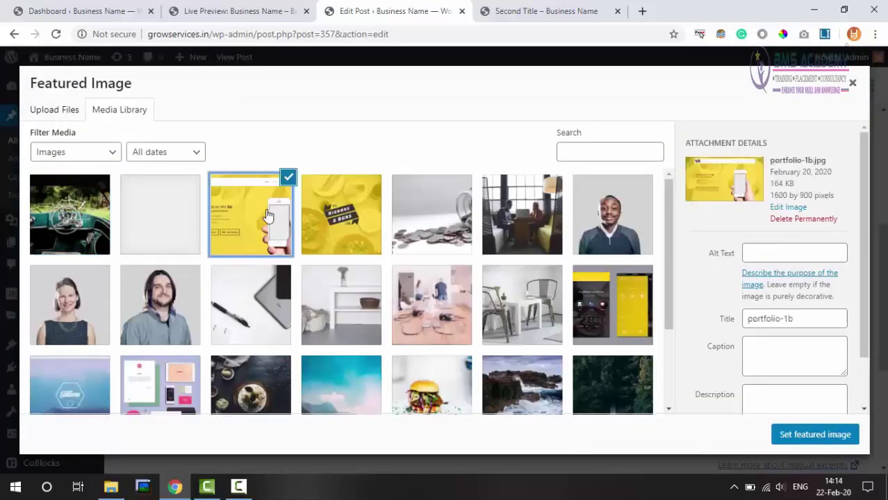
pyautogui.click(809, 436)
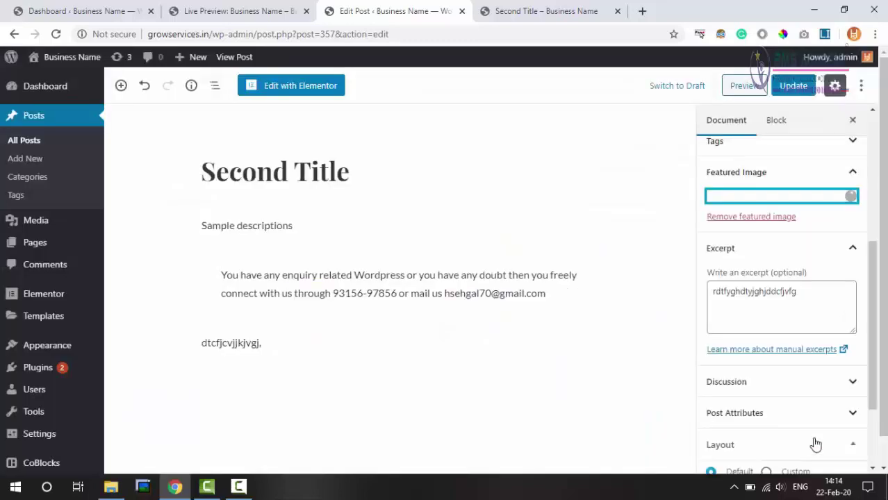
pyautogui.click(792, 86)
pyautogui.click(539, 10)
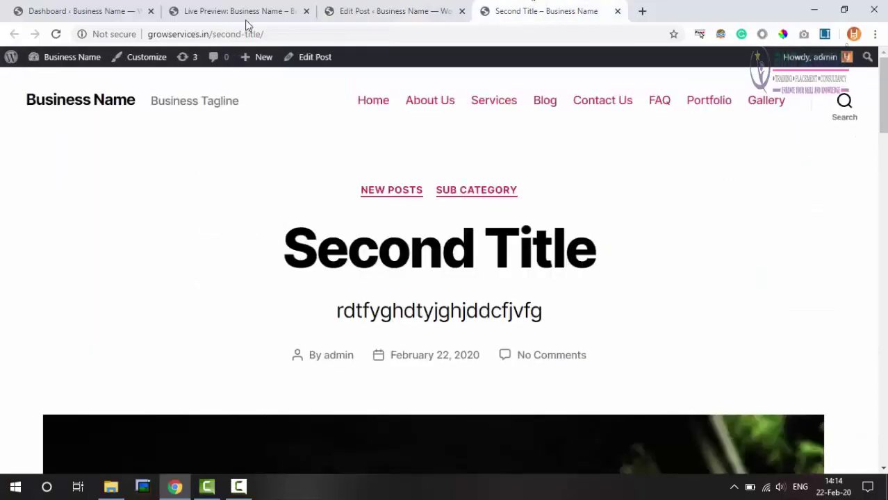
# - Reload the live post and scroll through to confirm the yellow phone featured image appears
pyautogui.click(58, 35)
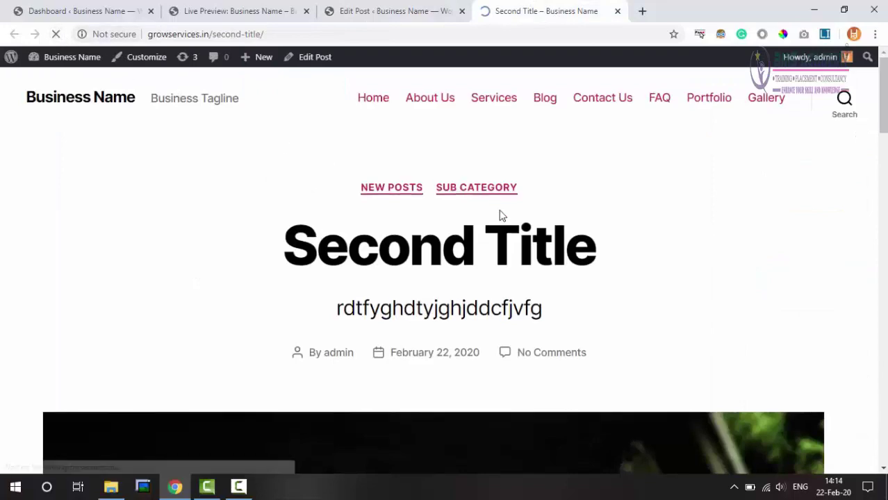
pyautogui.scroll(-3, 502, 216)
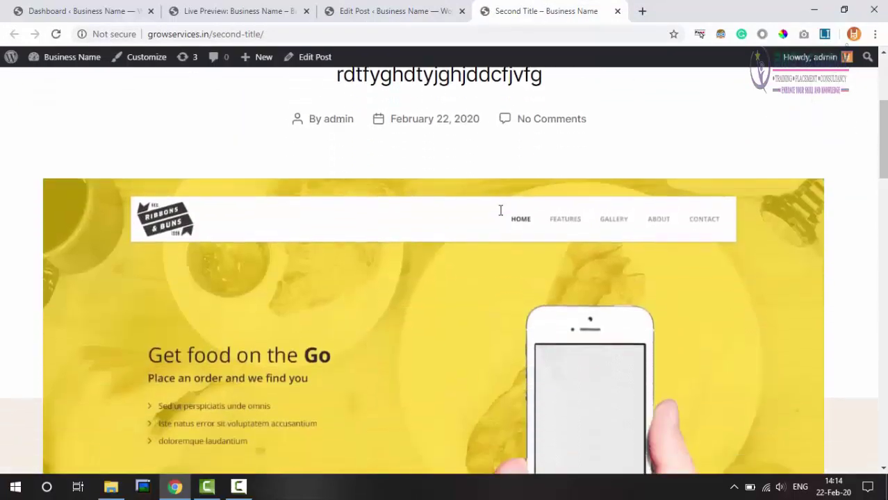
pyautogui.scroll(-2, 501, 211)
pyautogui.scroll(-1, 500, 210)
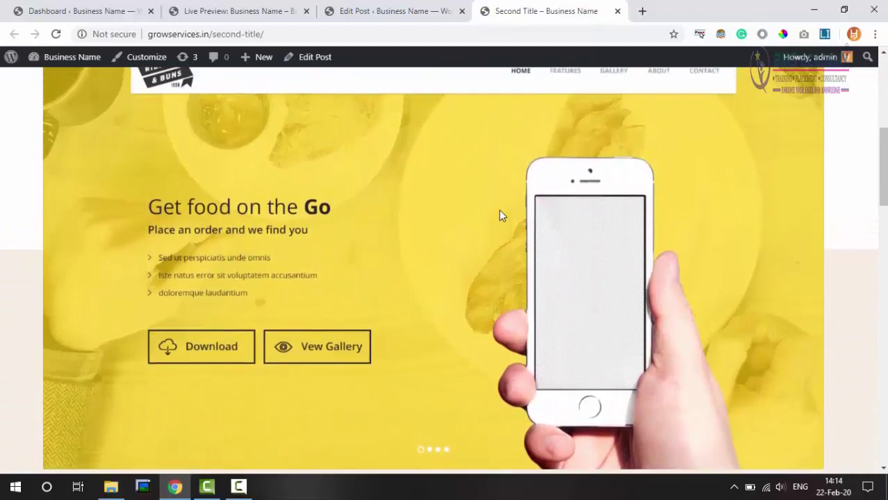
pyautogui.scroll(-1, 499, 210)
pyautogui.scroll(-3, 499, 210)
pyautogui.scroll(1, 499, 216)
pyautogui.scroll(3, 499, 215)
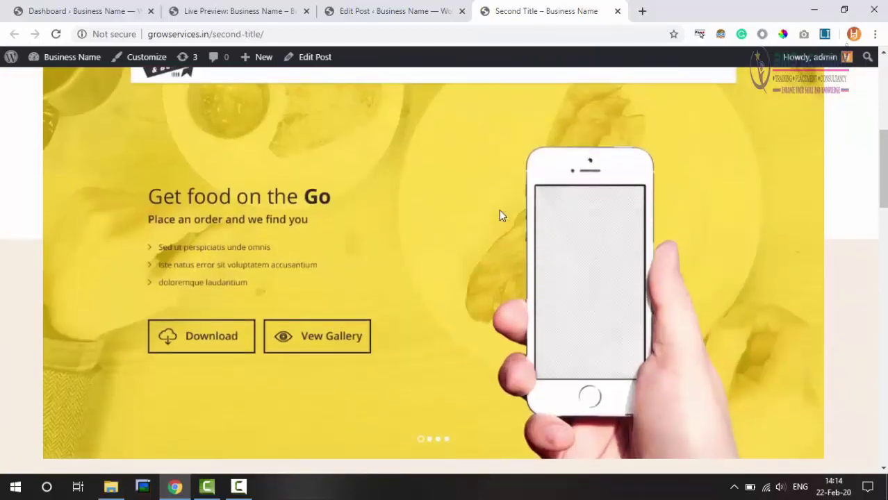
pyautogui.scroll(1, 499, 216)
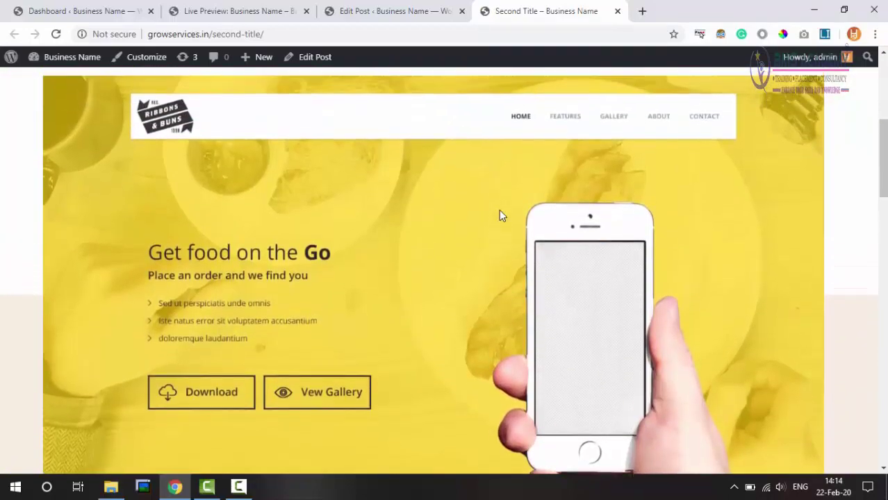
pyautogui.scroll(-2, 500, 211)
pyautogui.scroll(3, 500, 211)
pyautogui.scroll(2, 500, 212)
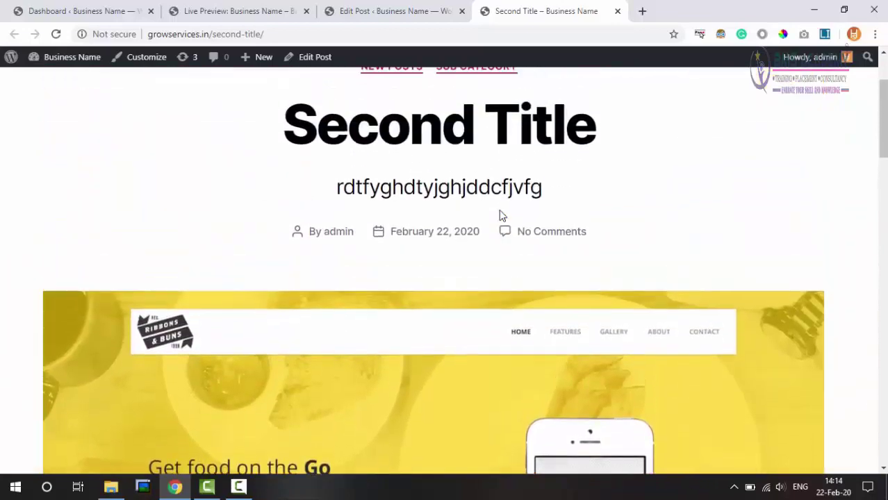
pyautogui.scroll(1, 499, 215)
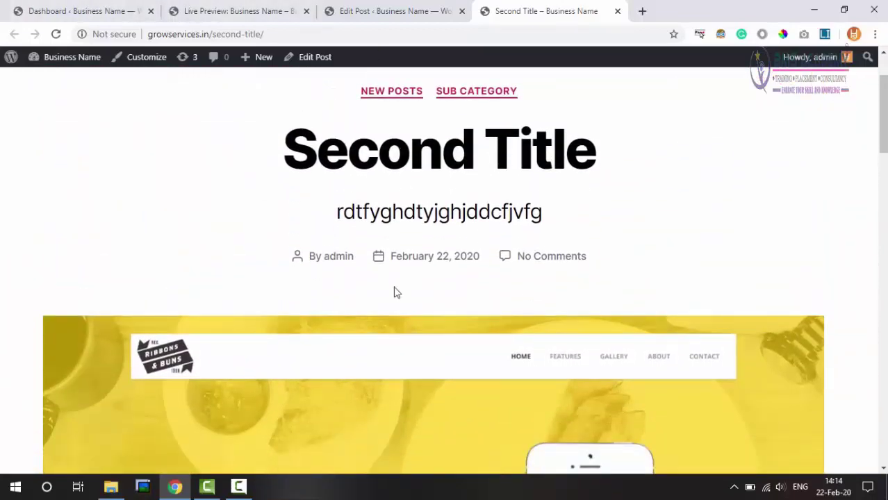
pyautogui.click(241, 8)
# - View the featured image chooser's Upload Files option, then close it without changes
pyautogui.click(130, 6)
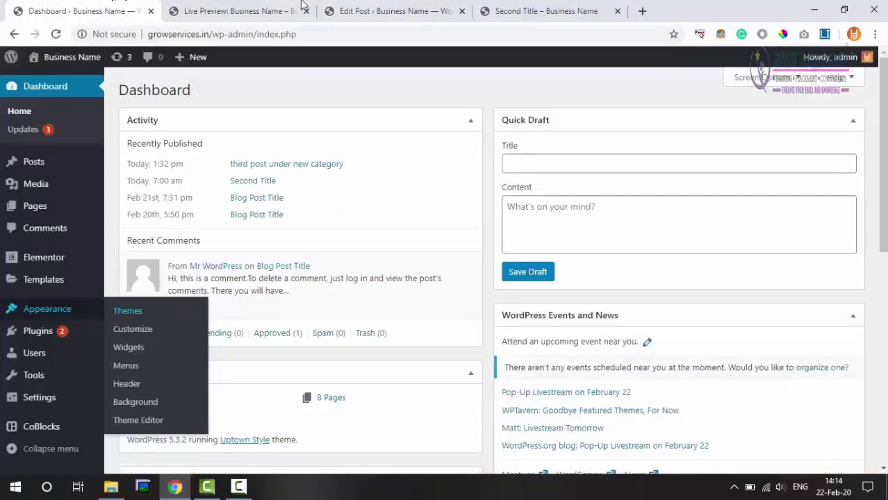
pyautogui.click(399, 8)
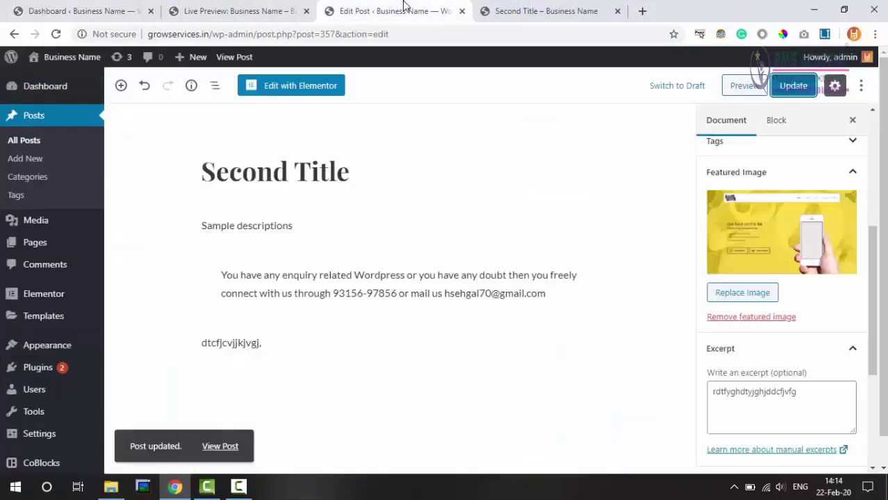
pyautogui.click(797, 241)
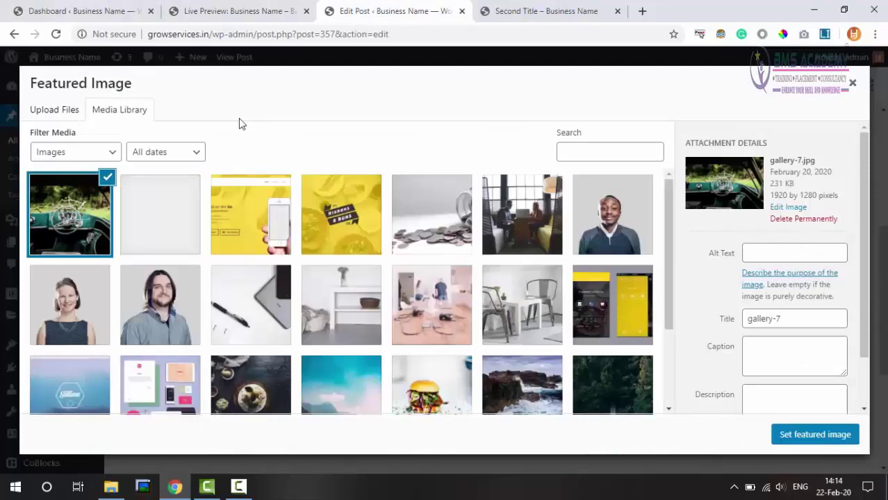
pyautogui.click(61, 114)
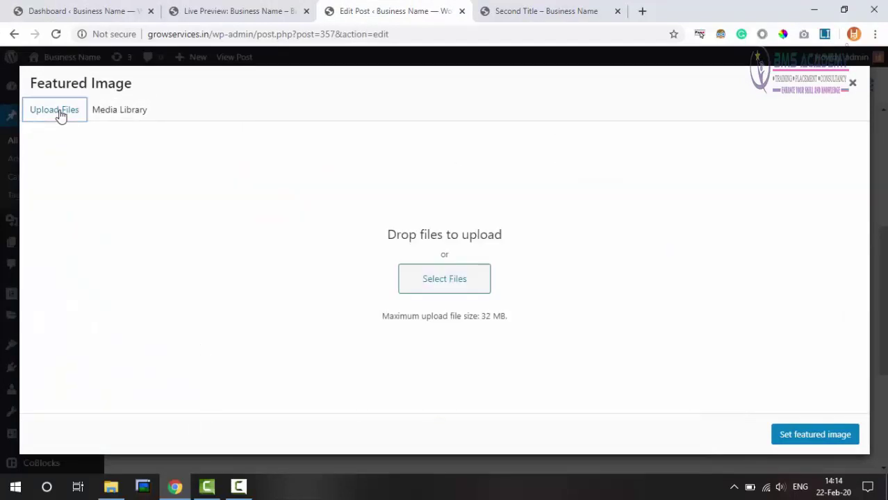
pyautogui.press('Escape')
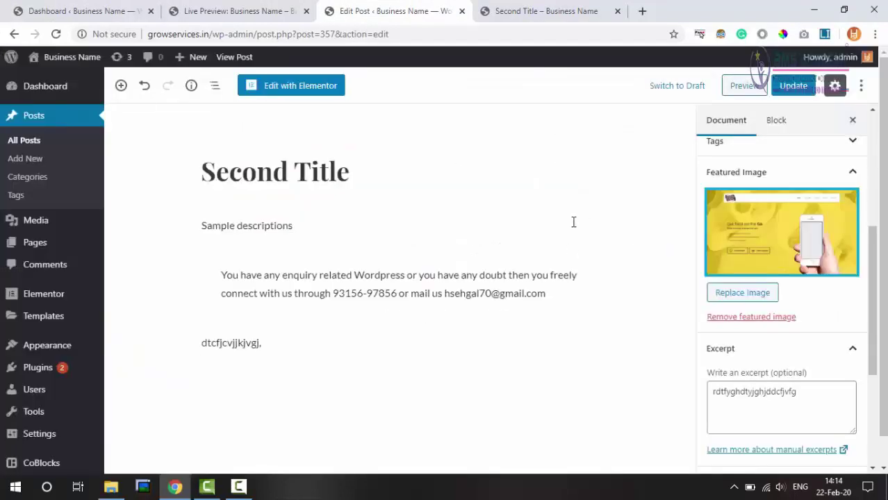
pyautogui.click(513, 8)
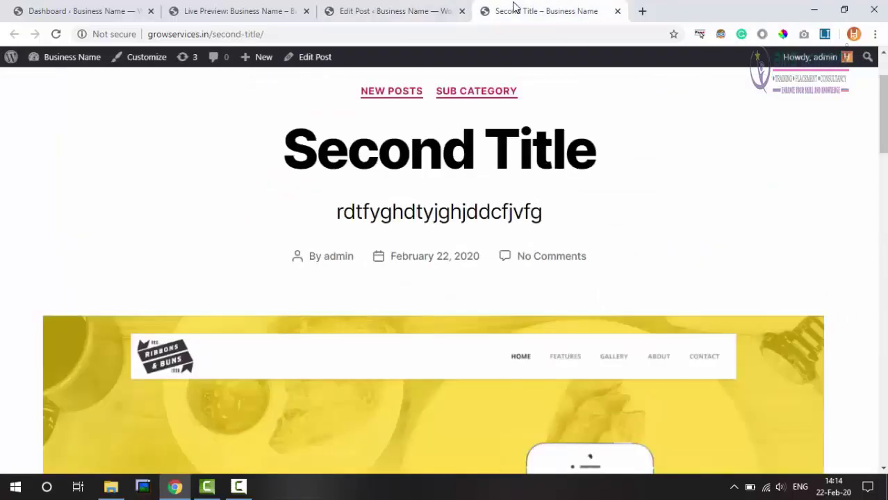